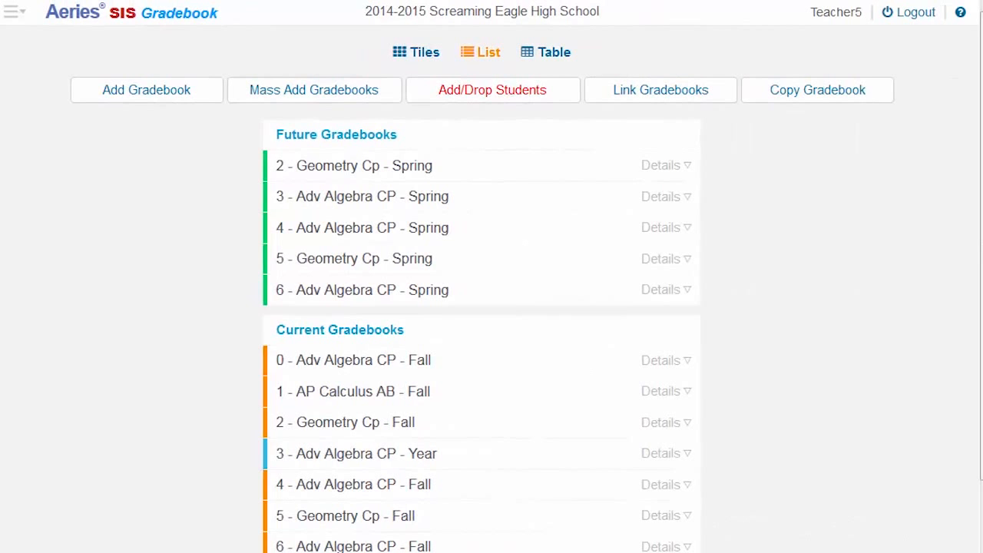
# Step: Open the configuration options of the 3 - Adv Algebra CP - Year gradebook and go over its default settings
pyautogui.click(680, 453)
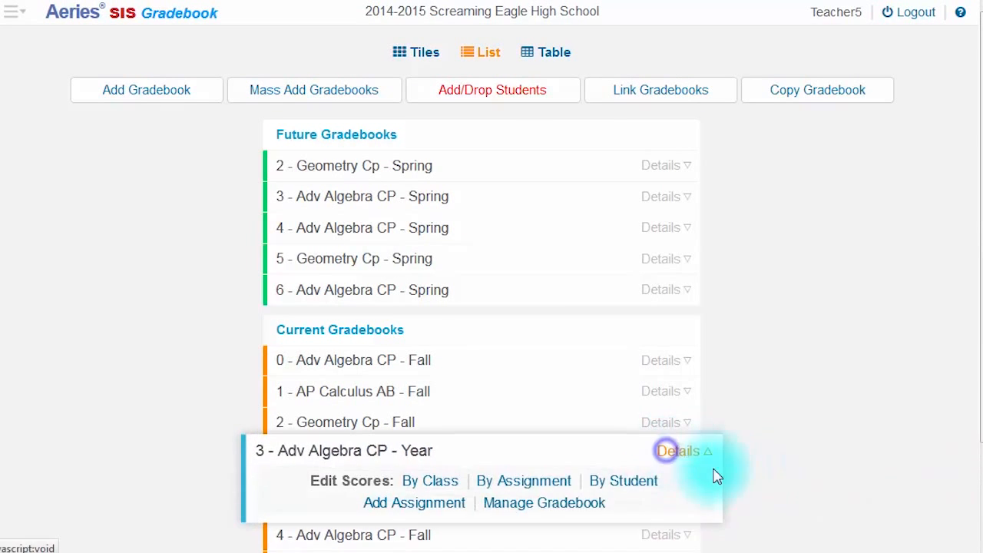
pyautogui.click(574, 507)
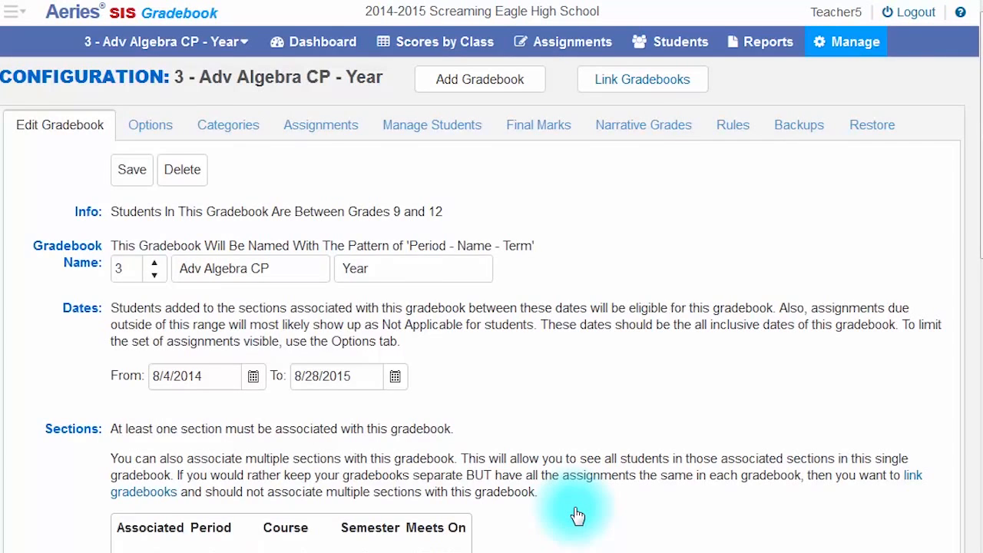
pyautogui.click(165, 126)
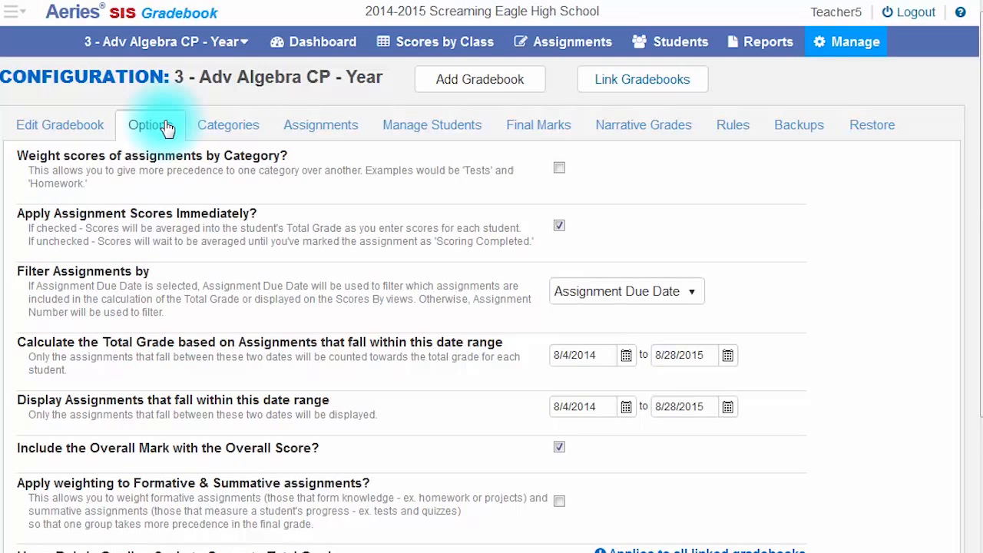
pyautogui.moveTo(829, 46)
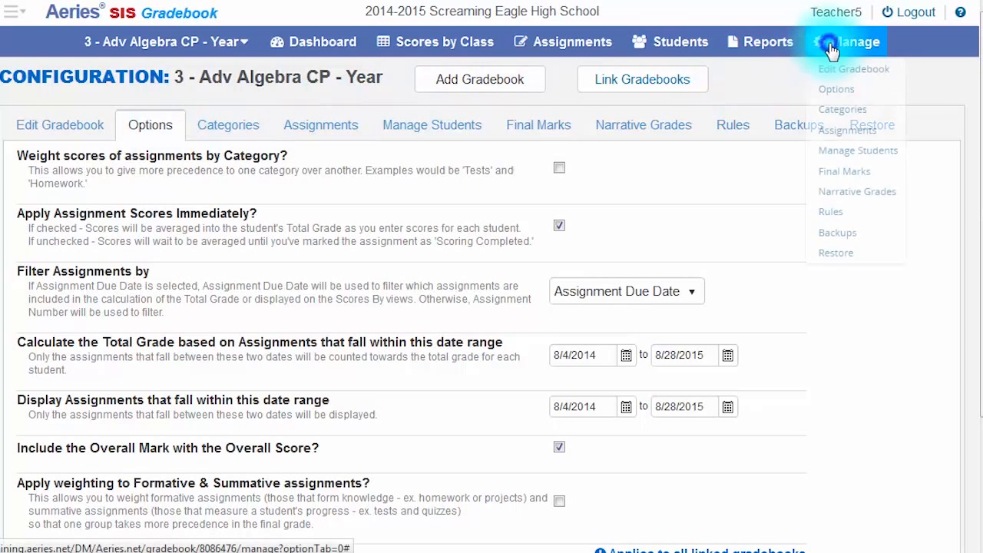
pyautogui.click(835, 88)
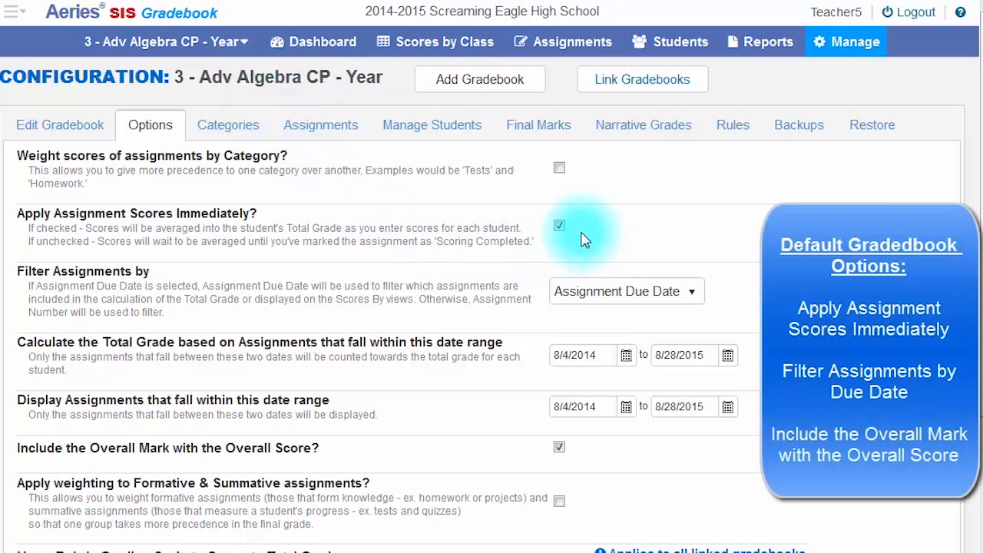
pyautogui.click(559, 448)
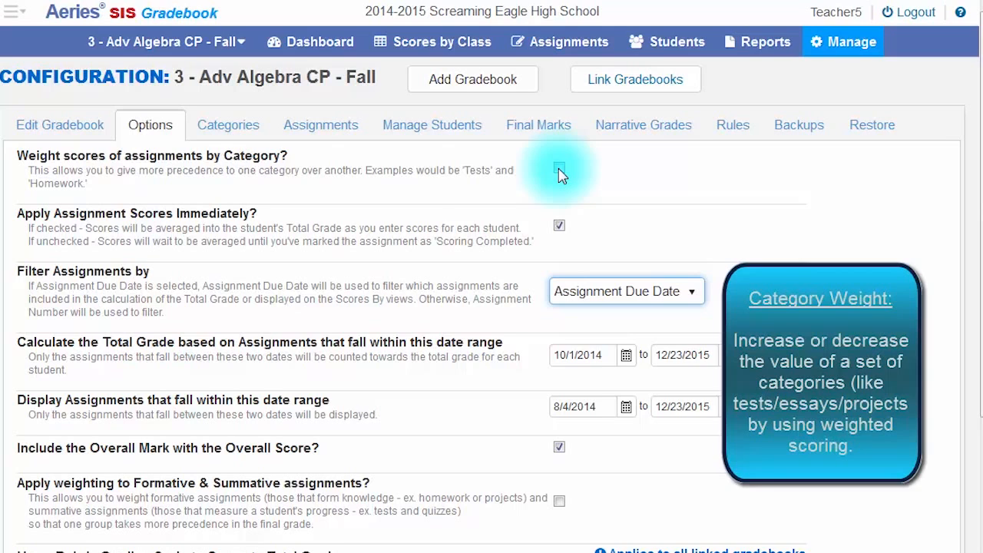
# Step: Enable weighting by category in the Fall gradebook, and save weights of 40% for hmwk/notebook/quiz and 60% for tests/final
pyautogui.click(559, 169)
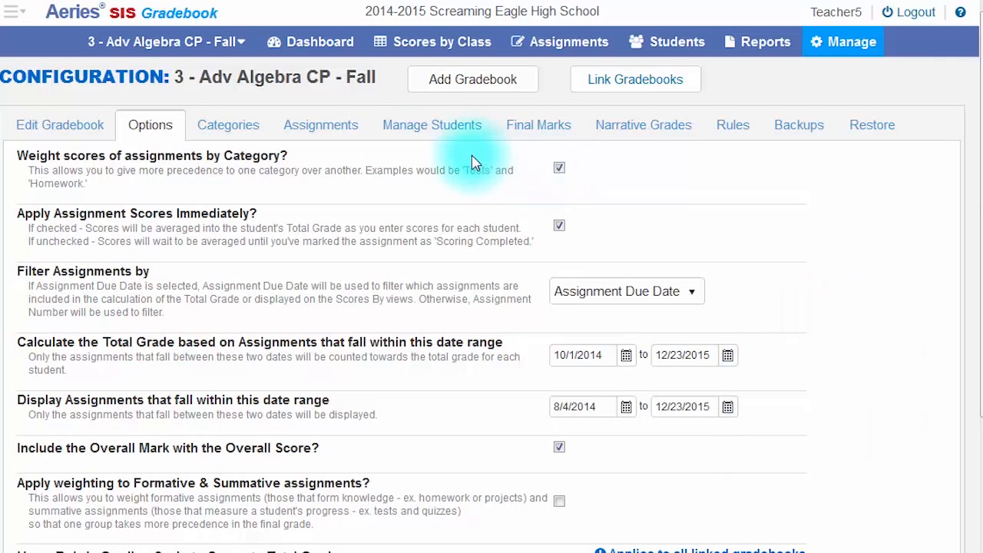
pyautogui.click(233, 127)
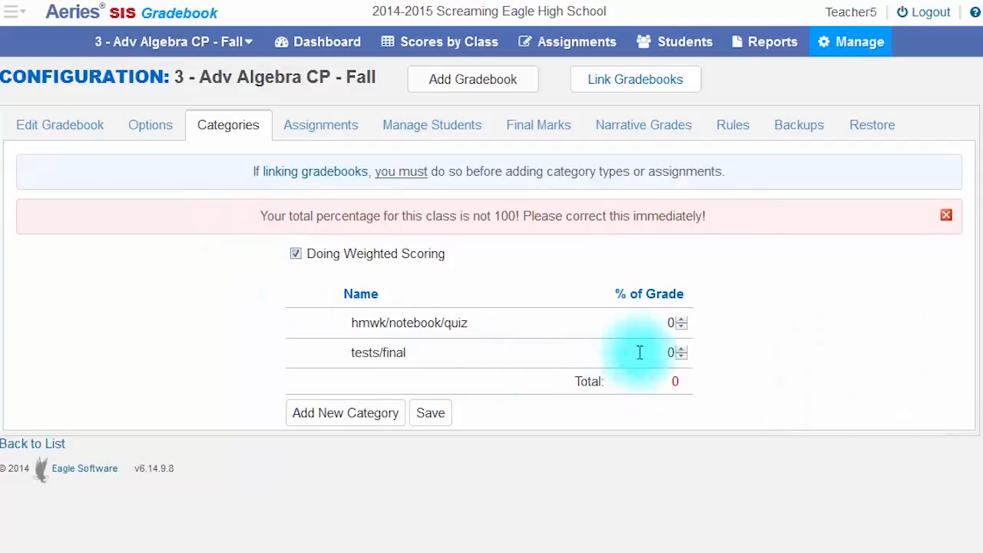
pyautogui.click(660, 324)
pyautogui.write('40')
pyautogui.press('Tab')
pyautogui.press('Tab')
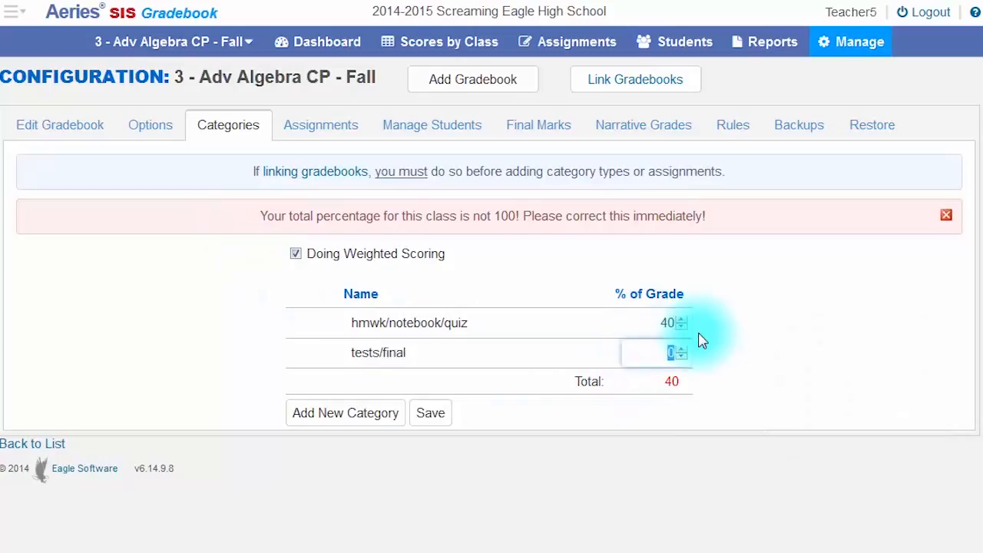
pyautogui.write('60')
pyautogui.press('Tab')
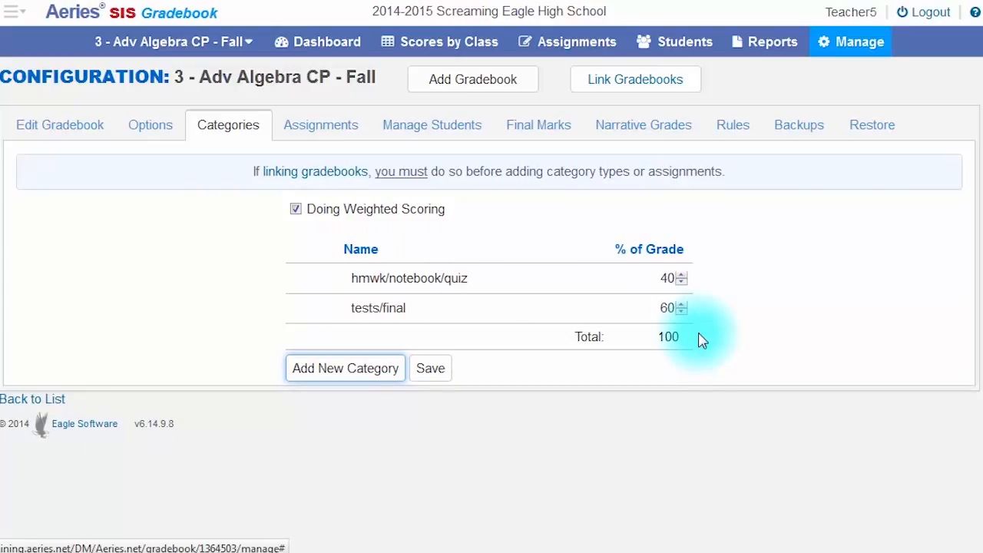
pyautogui.click(437, 376)
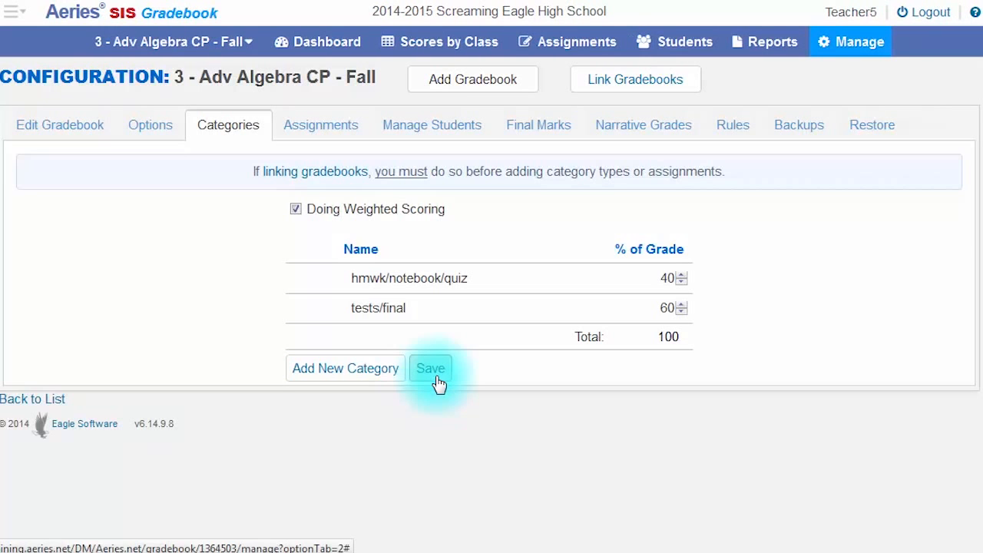
# Step: Mark the hmwk 12/14 assignment as grading complete in the class scores
pyautogui.click(154, 128)
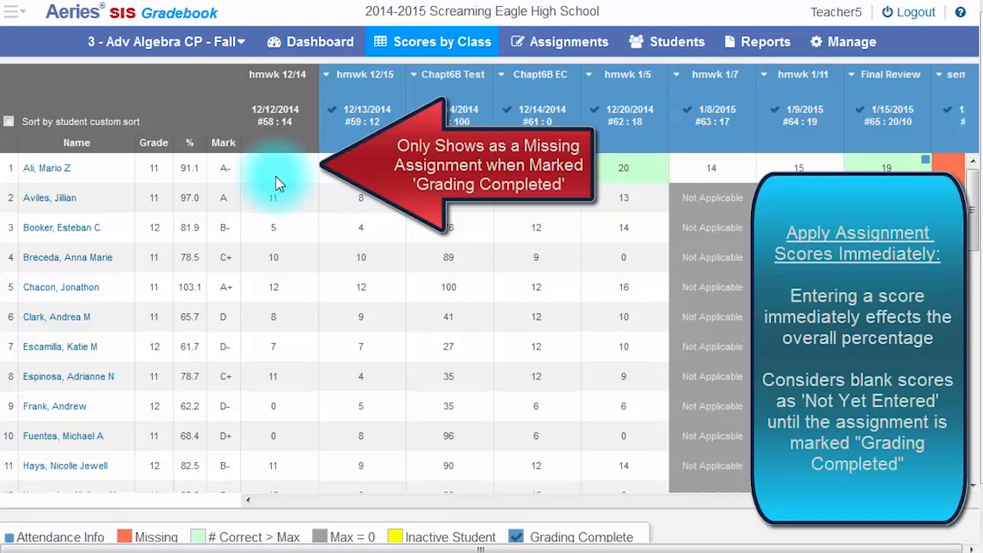
pyautogui.click(250, 76)
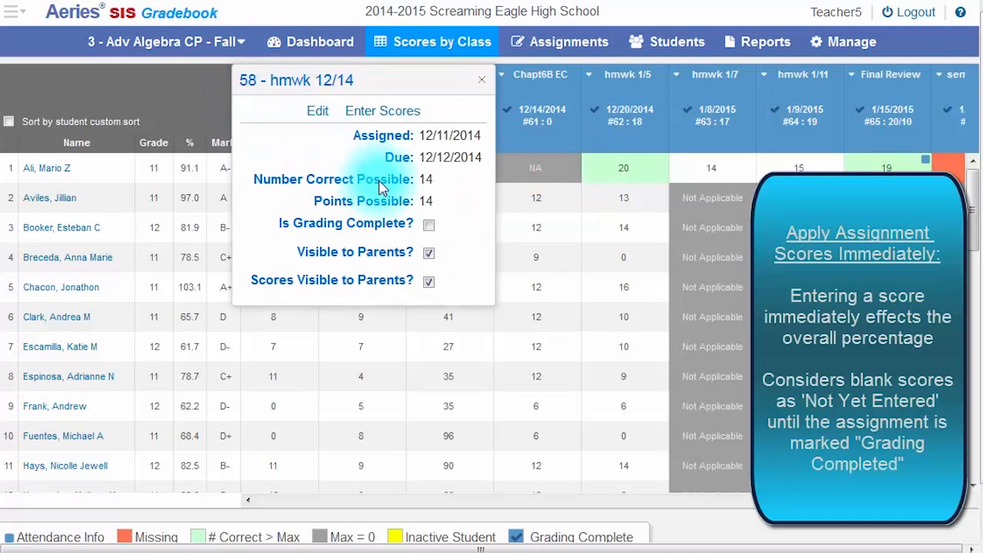
pyautogui.click(430, 224)
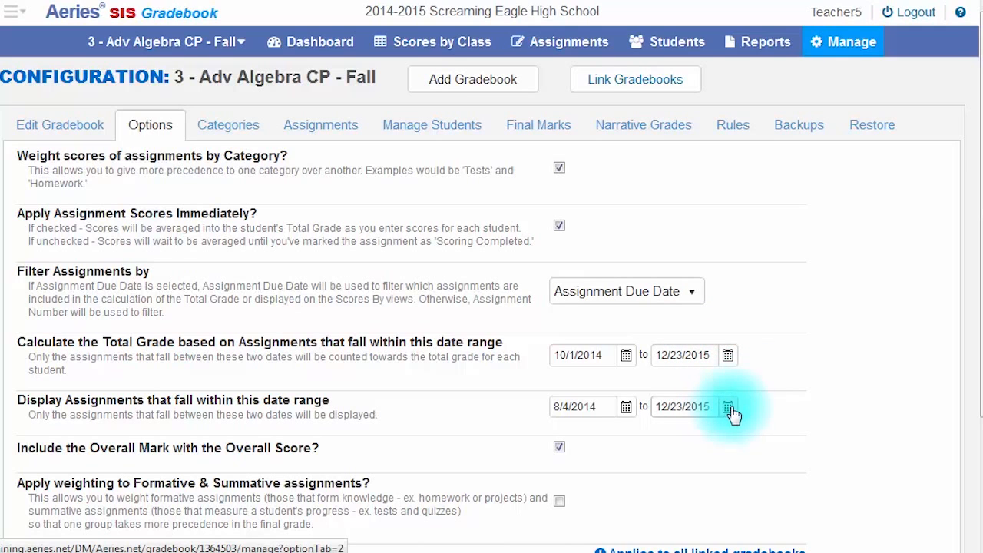
# Step: Set the gradebook to filter assignments by Assignment Number
pyautogui.click(695, 298)
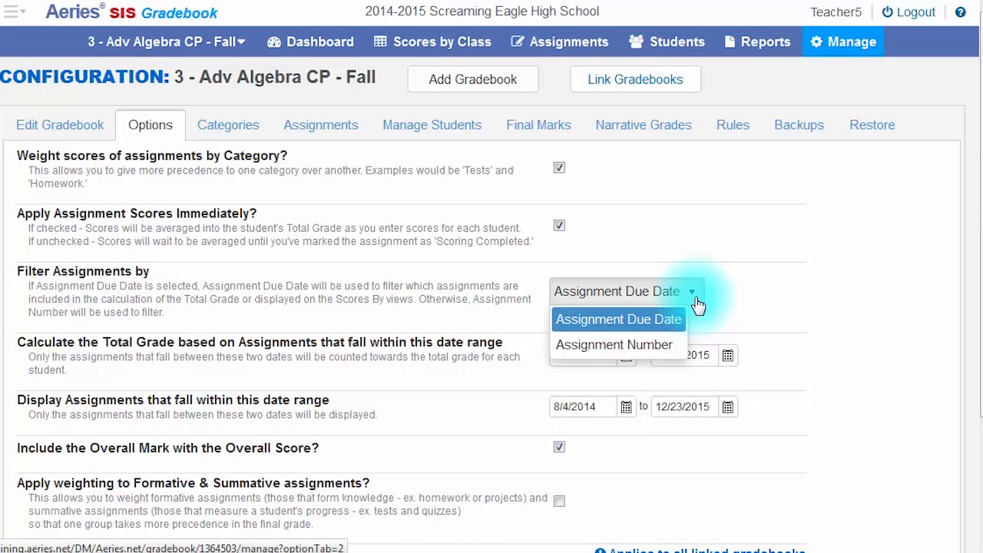
pyautogui.click(695, 298)
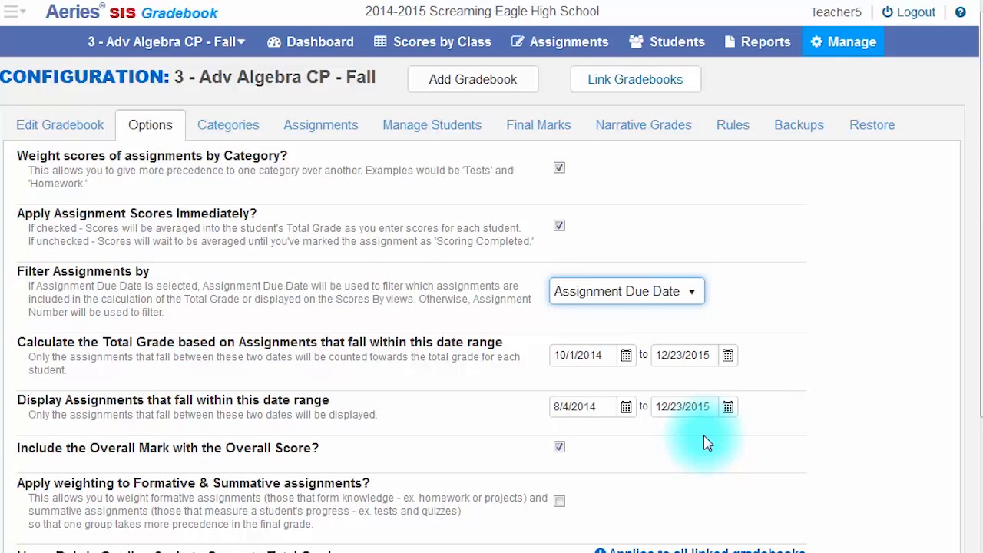
pyautogui.click(692, 293)
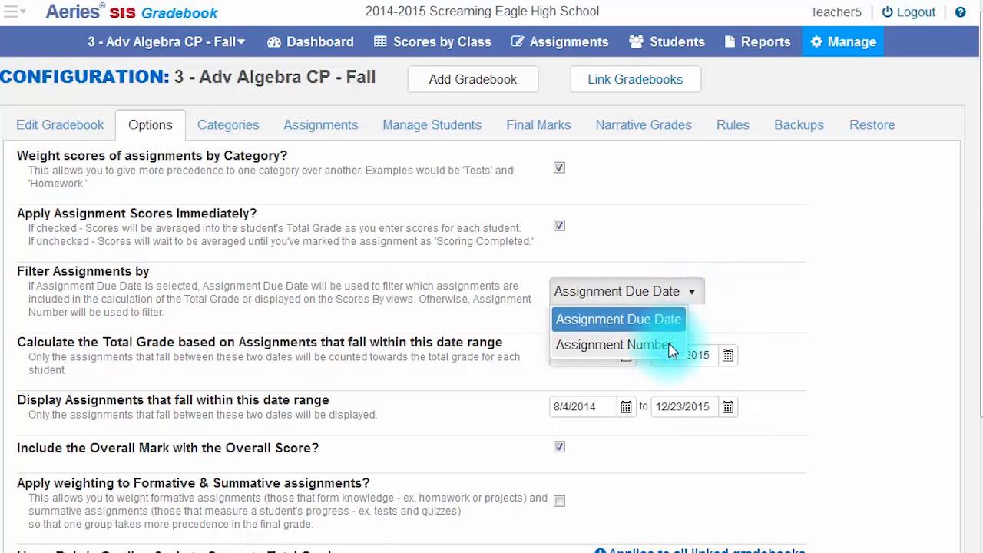
pyautogui.click(669, 350)
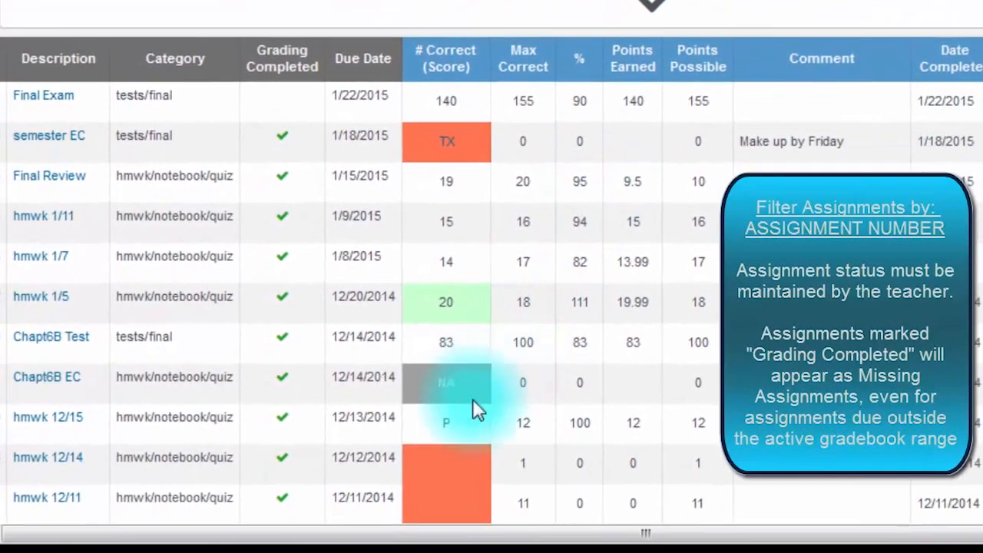
# Step: Enter NA as the student's score for hmwk 12/11 and the other missing assignments due before the student was active
pyautogui.click(432, 494)
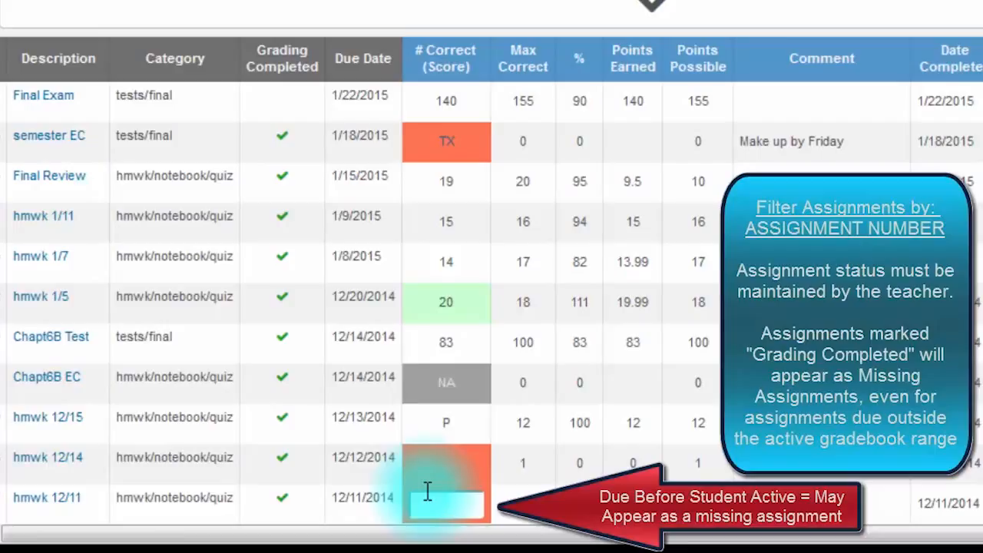
pyautogui.write('na')
pyautogui.press('Return')
pyautogui.write('na')
pyautogui.press('Return')
pyautogui.write('na')
pyautogui.press('Return')
pyautogui.write('na')
pyautogui.press('Tab')
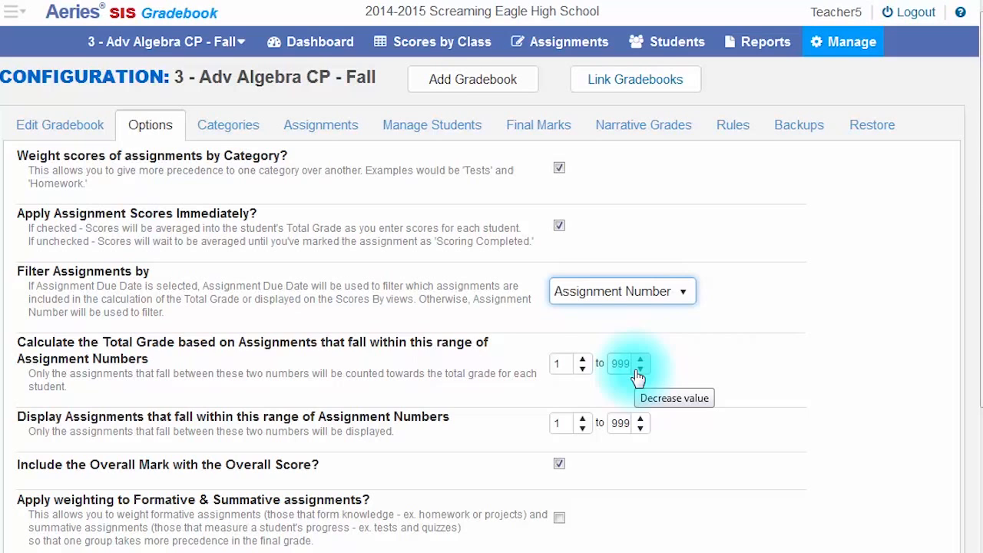
# Step: Set the total grade calculation to use assignment numbers 20 to 40
pyautogui.moveTo(567, 366); pyautogui.dragTo(541, 371)
pyautogui.write('20')
pyautogui.press('Tab')
pyautogui.press('Delete')
pyautogui.press('Delete')
pyautogui.press('Delete')
pyautogui.write('40')
pyautogui.press('Tab')
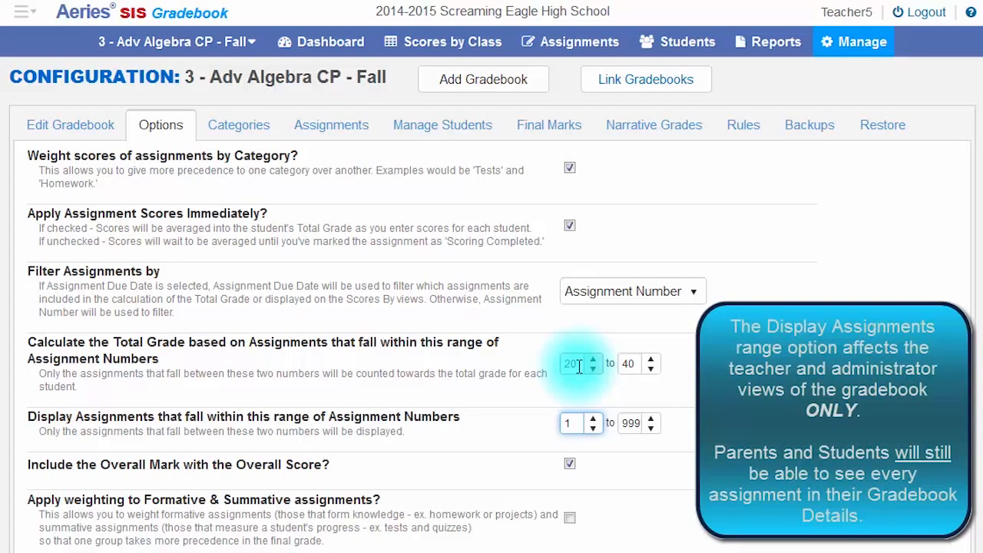
# Step: Limit the displayed assignments to assignment numbers 20 to 40
pyautogui.doubleClick(570, 423)
pyautogui.write('20')
pyautogui.press('Tab')
pyautogui.press('Delete')
pyautogui.press('Delete')
pyautogui.press('Delete')
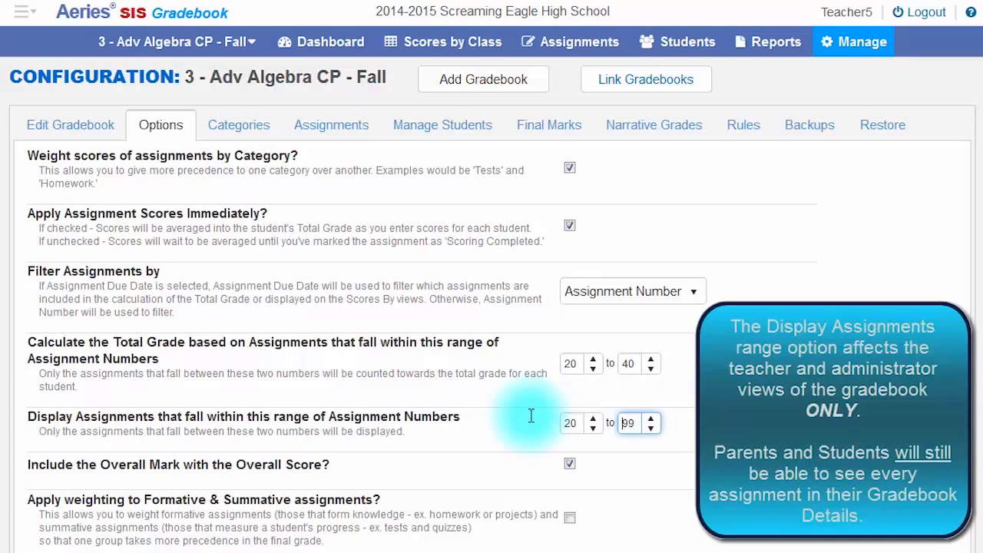
pyautogui.write('40')
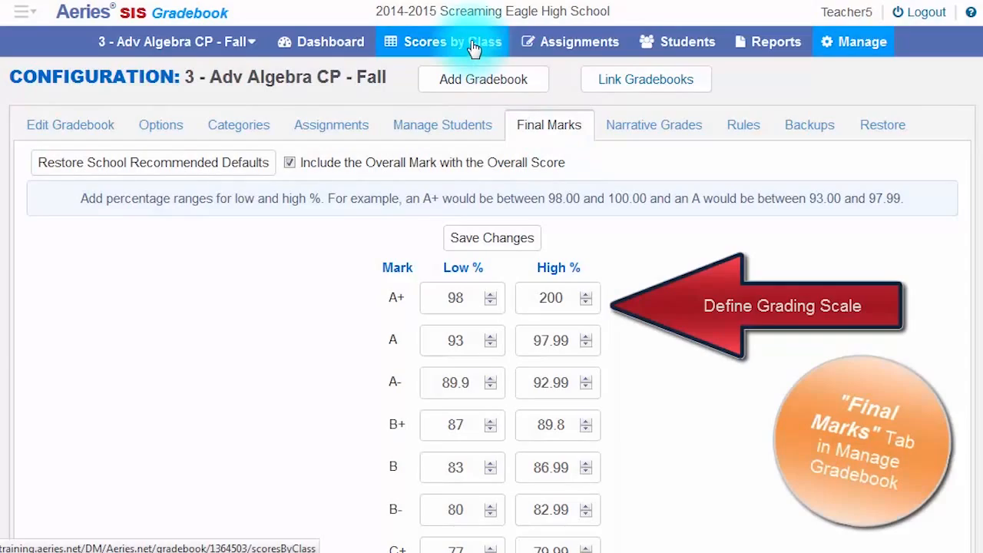
# Step: Check the letter marks shown with the class scores and the option that includes the overall mark with the overall score
pyautogui.click(472, 46)
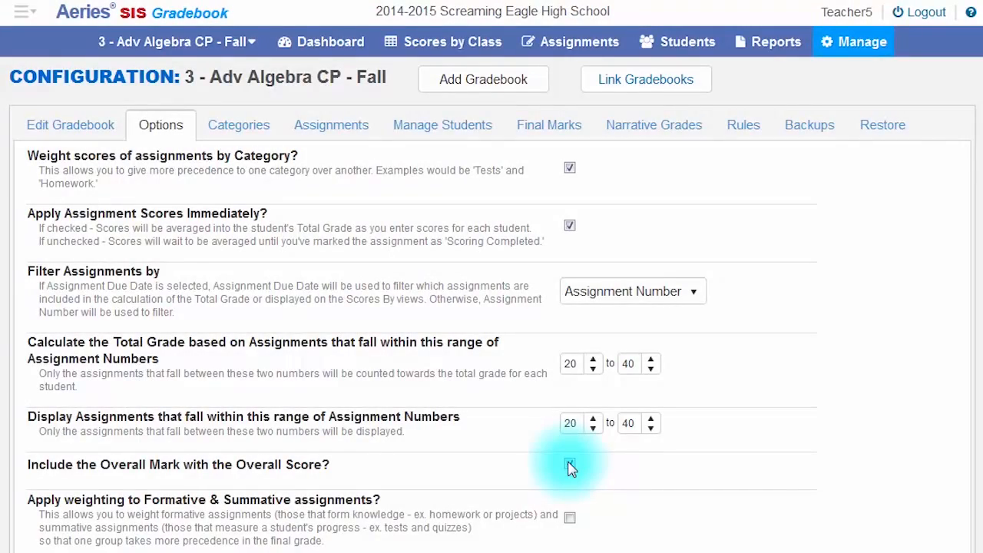
pyautogui.click(569, 465)
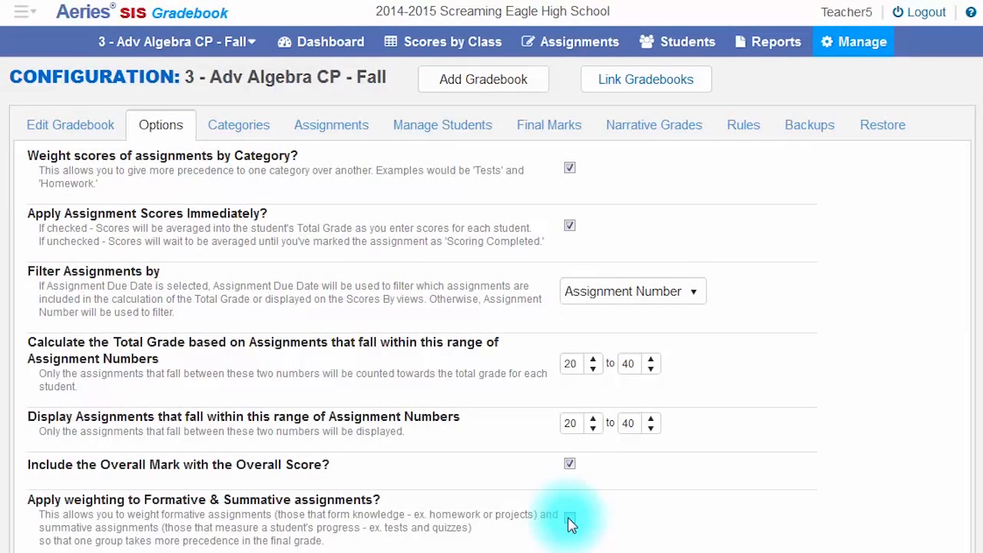
# Step: Enable weighting of formative and summative assignments and raise the formative percentage, lowering the summative percentage accordingly
pyautogui.click(569, 519)
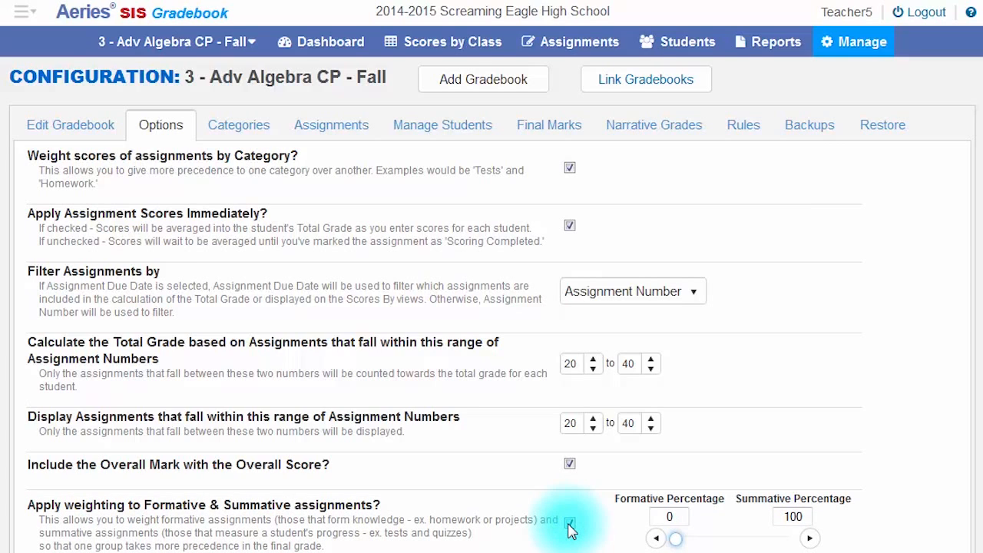
pyautogui.click(810, 539)
pyautogui.click(810, 539)
pyautogui.click(810, 539)
pyautogui.click(810, 539)
pyautogui.click(811, 540)
pyautogui.click(810, 540)
pyautogui.click(810, 540)
pyautogui.click(810, 540)
pyautogui.click(810, 540)
pyautogui.click(810, 540)
pyautogui.click(811, 540)
pyautogui.click(811, 540)
pyautogui.click(810, 540)
pyautogui.click(810, 540)
pyautogui.click(811, 540)
pyautogui.click(811, 540)
pyautogui.click(811, 540)
pyautogui.click(810, 540)
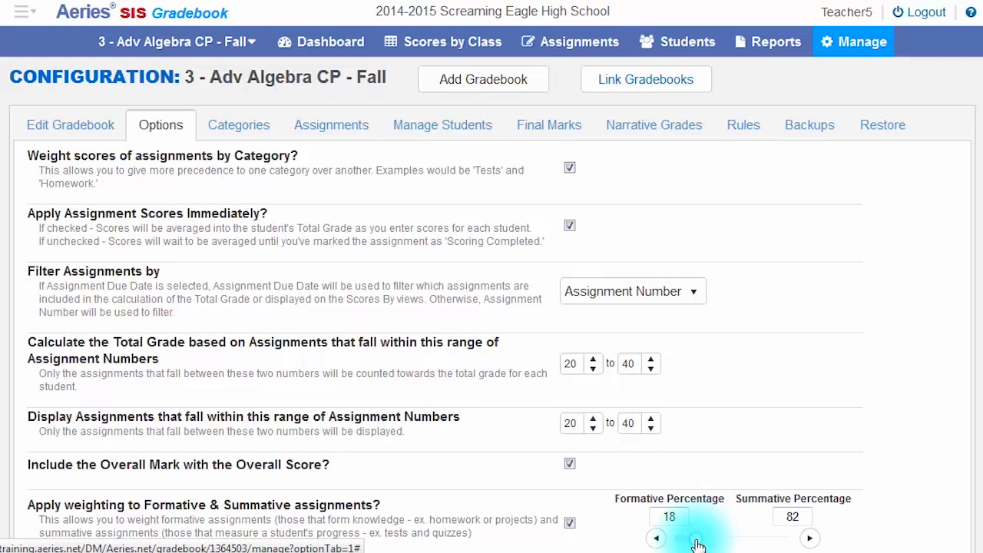
pyautogui.moveTo(698, 546); pyautogui.dragTo(745, 545)
pyautogui.click(660, 541)
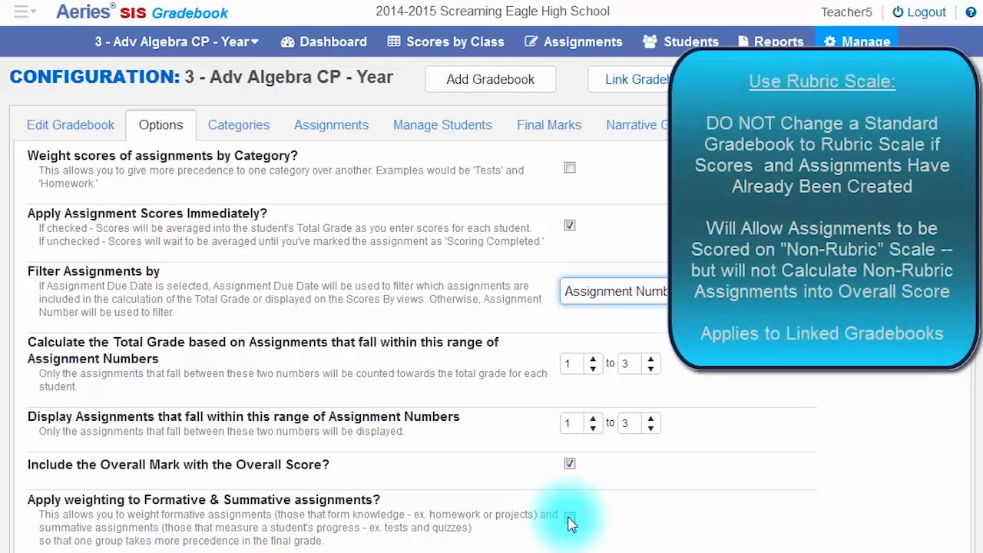
# Step: Enable the rubric grading scale for computing the total grade in the 3 - Adv Algebra CP - Year gradebook
pyautogui.scroll(-3, 570, 522)
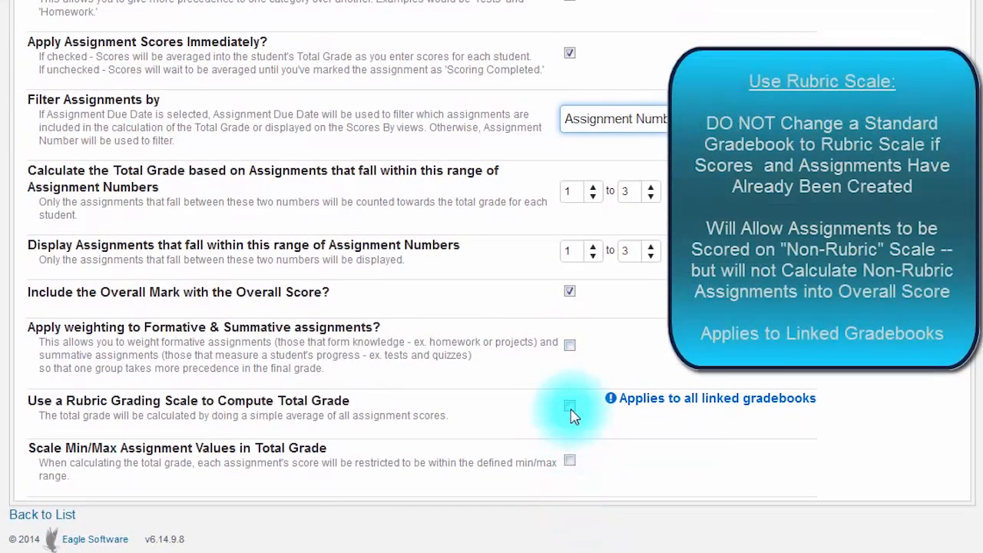
pyautogui.click(570, 406)
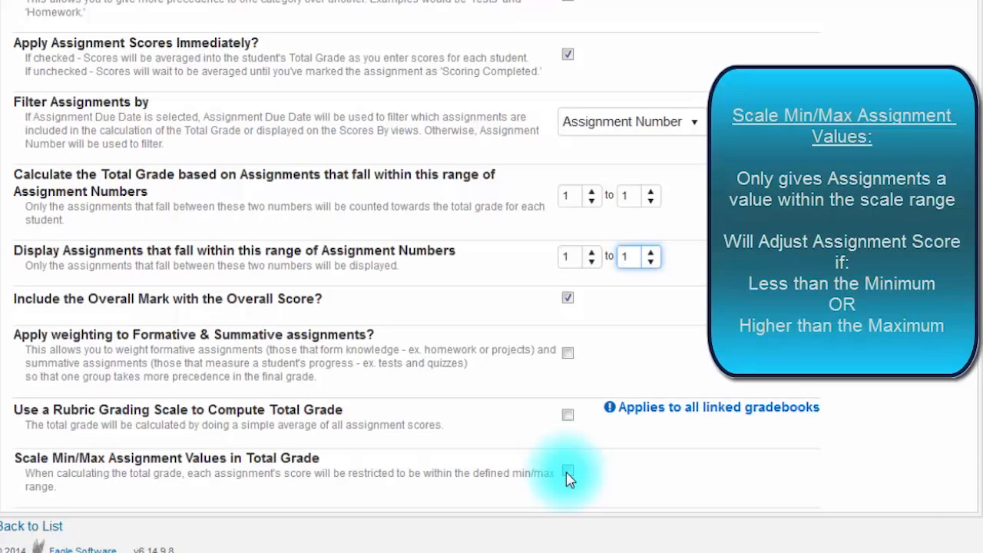
# Step: Enable scaling of assignment values in the total grade, with a minimum of 50 and a maximum of 100
pyautogui.click(568, 472)
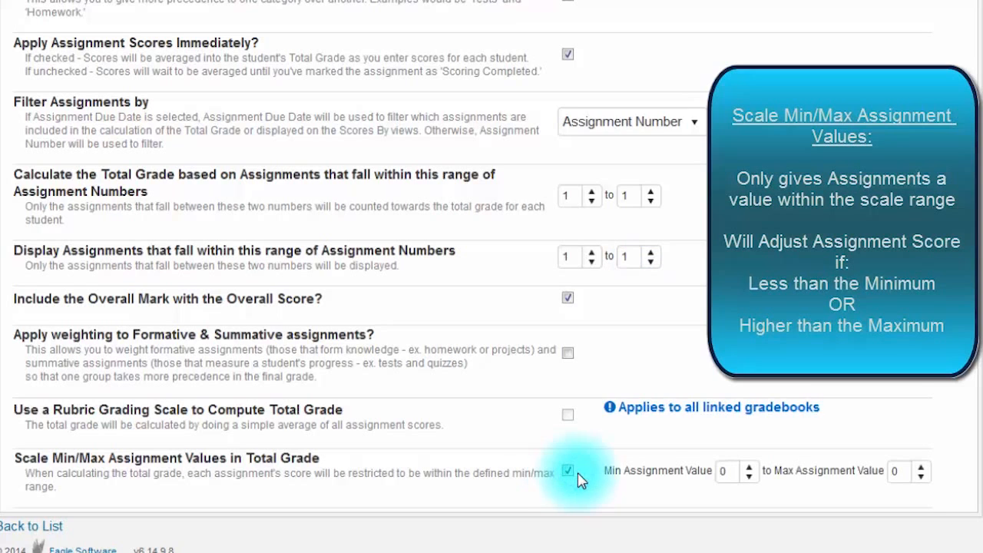
pyautogui.click(724, 471)
pyautogui.press('BackSpace')
pyautogui.write('50')
pyautogui.press('Tab')
pyautogui.write('100')
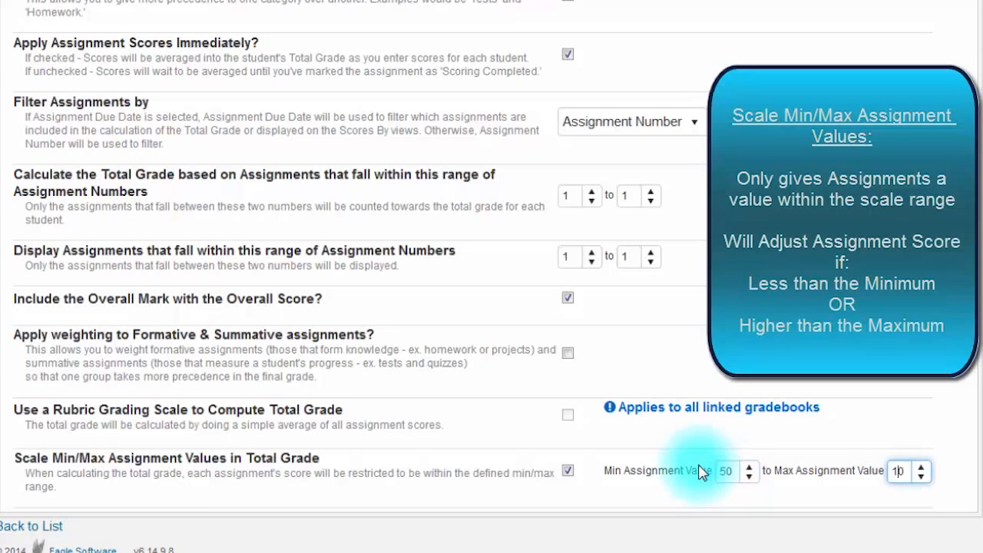